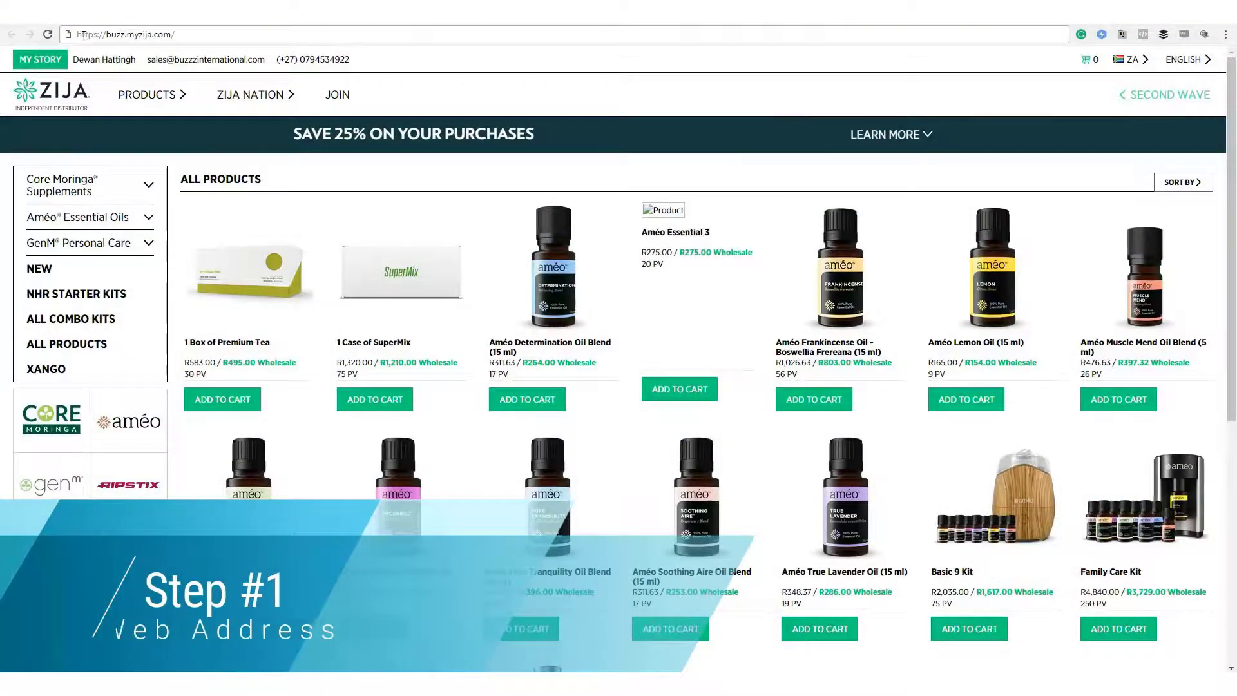
# Step: Open the JOIN enrollment prompt from the buzz.myzija.com top navigation
pyautogui.moveTo(77, 35); pyautogui.dragTo(175, 37)
pyautogui.click(175, 37)
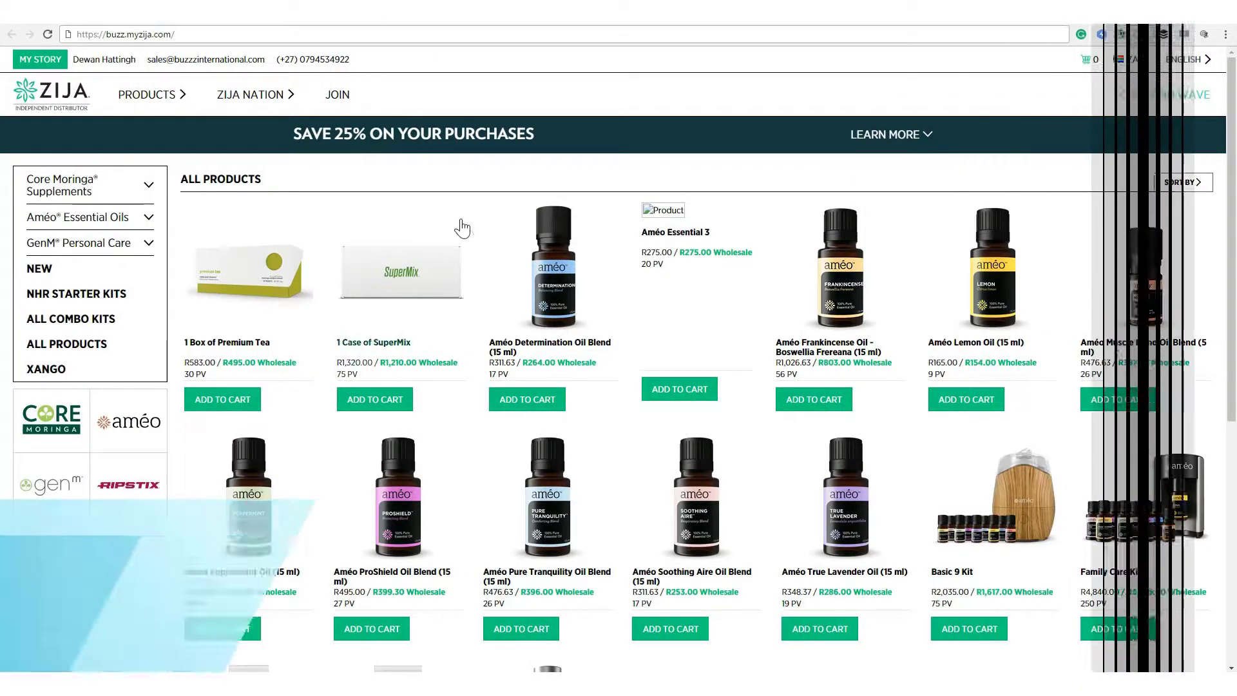
pyautogui.click(335, 93)
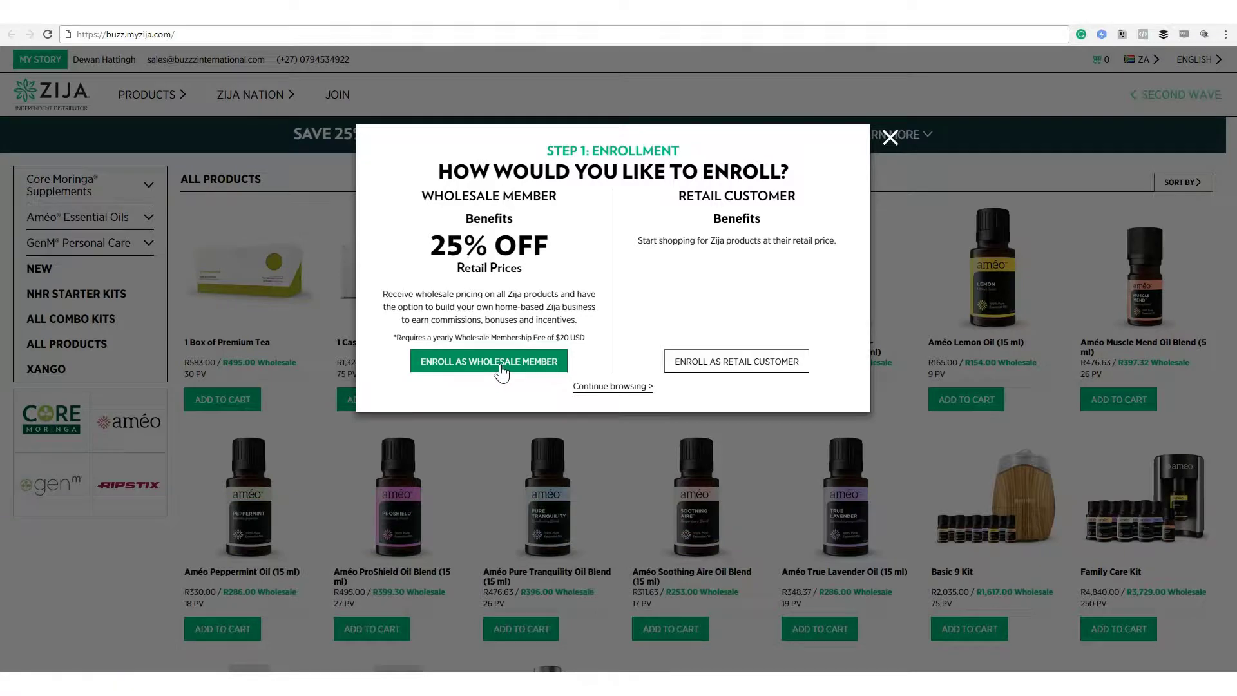
# Step: Choose Enroll as Wholesale Member, then continue to Choose Products
pyautogui.click(497, 371)
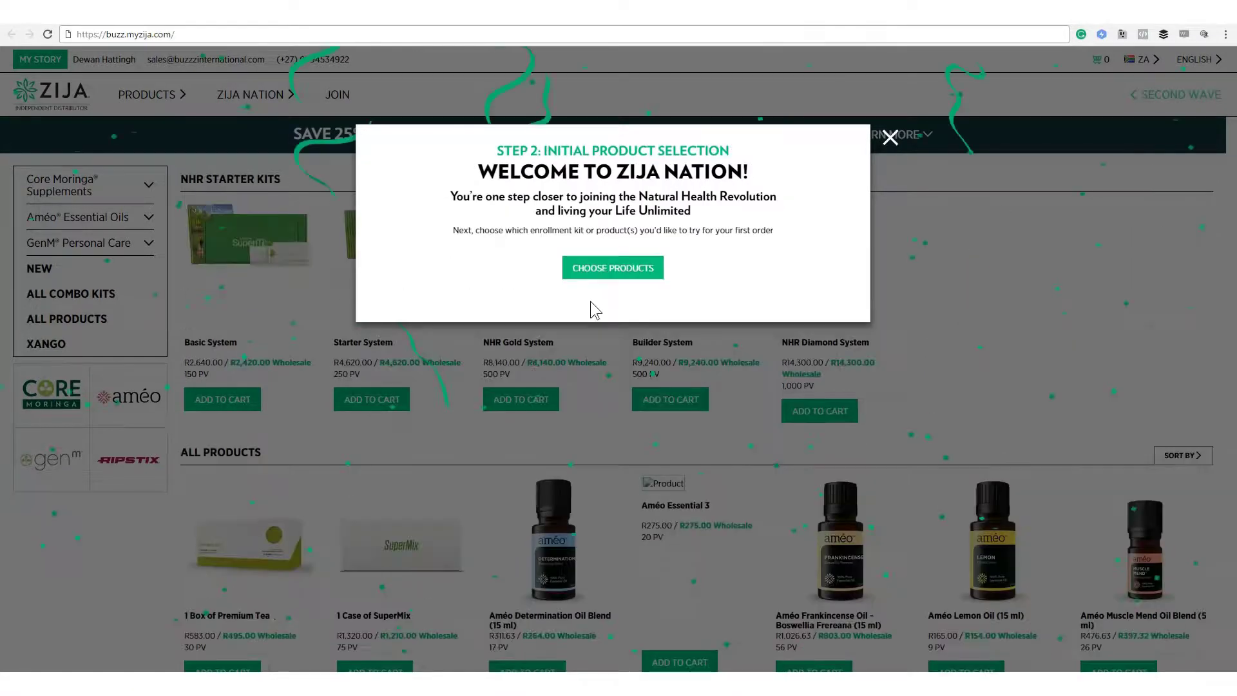
pyautogui.click(594, 275)
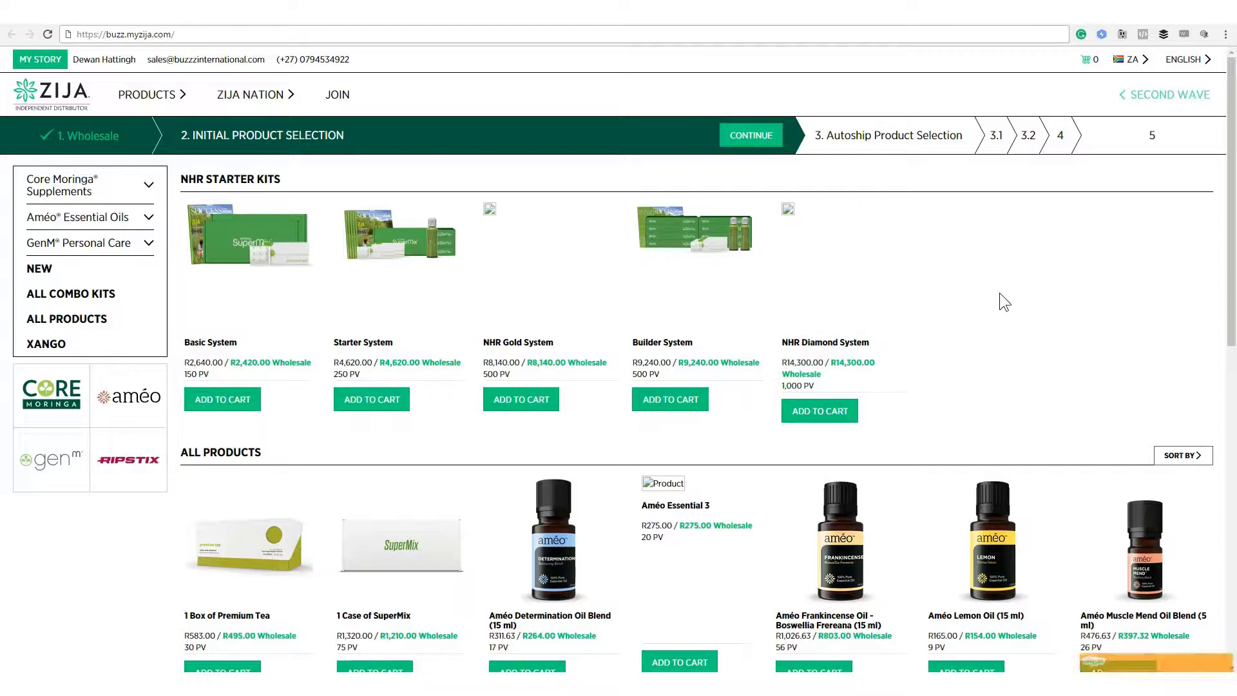
pyautogui.scroll(-2, 1000, 293)
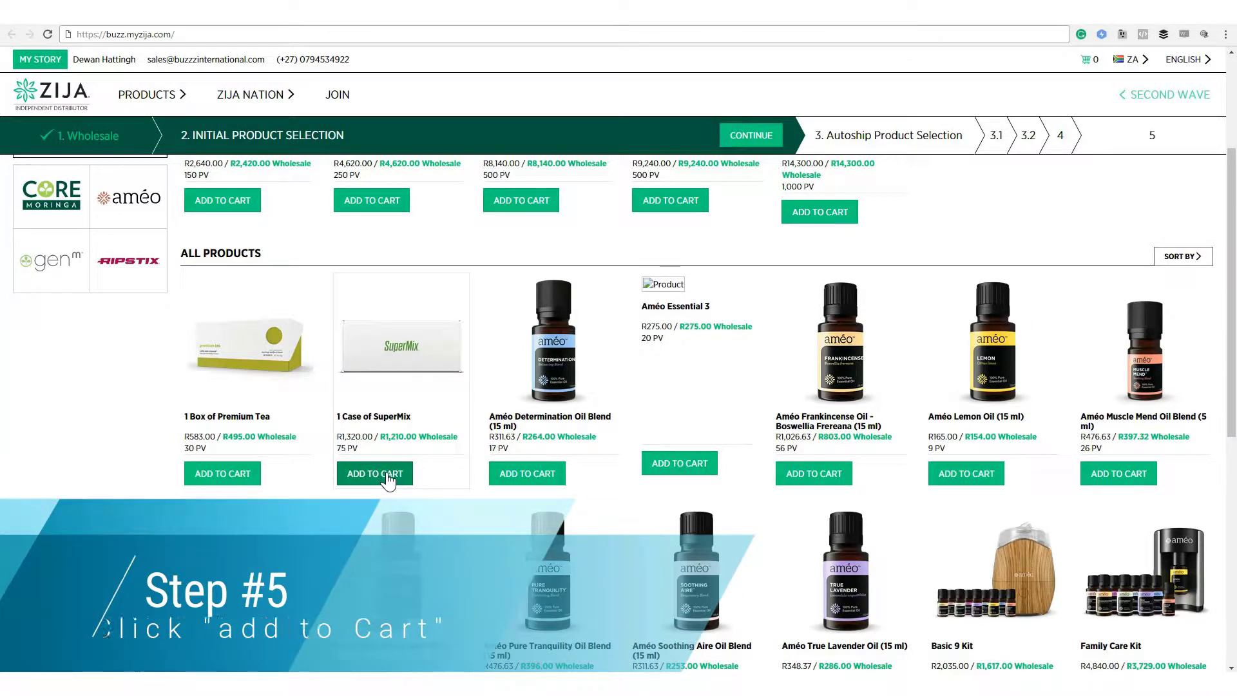
# Step: Add 1 Case of SuperMix to the cart and continue to secure enrollment
pyautogui.click(386, 476)
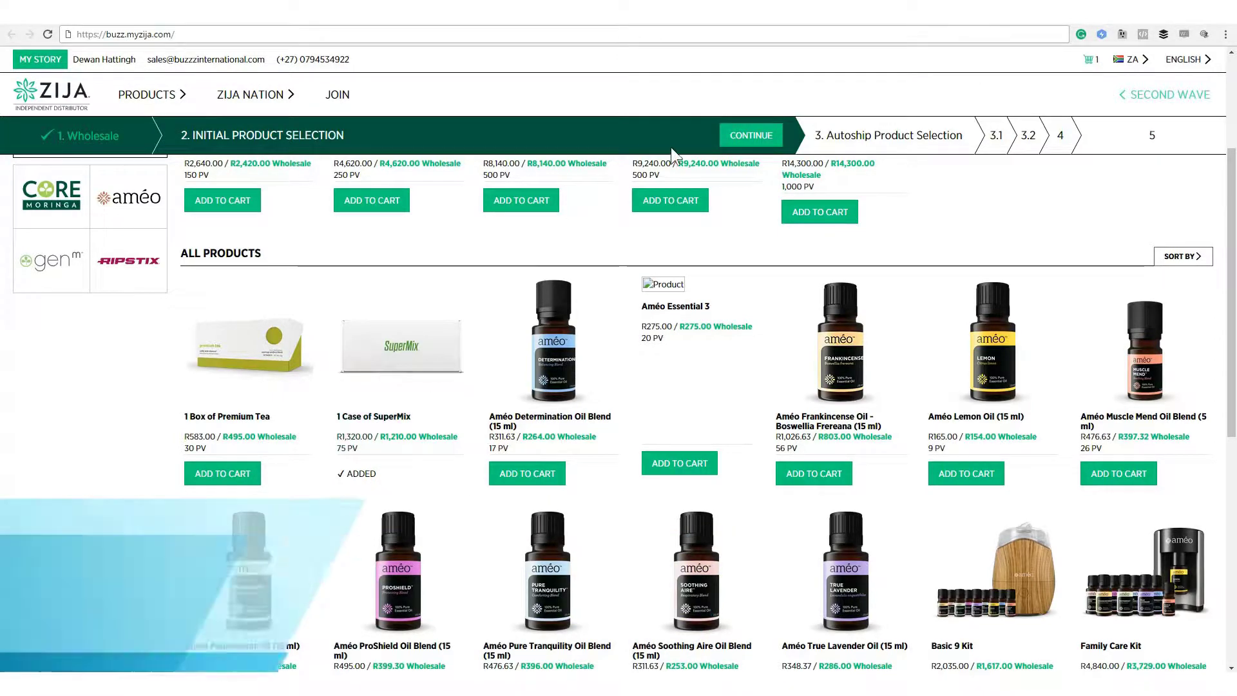
pyautogui.click(753, 139)
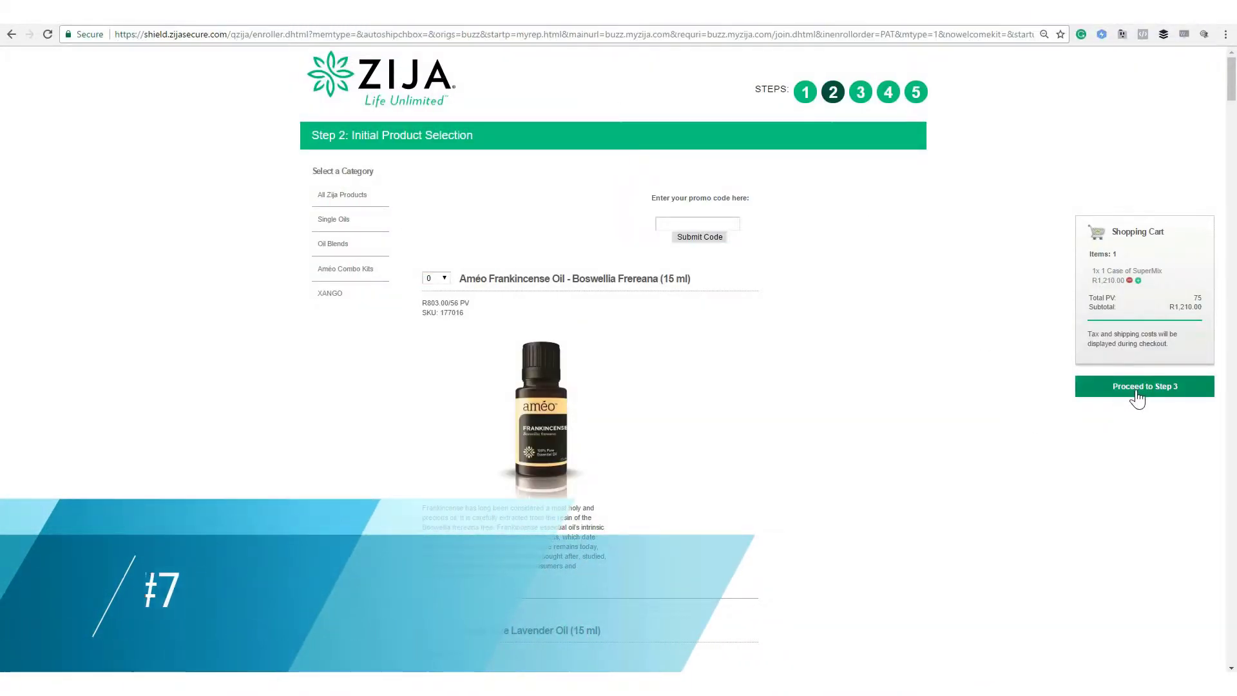
# Step: Proceed to Step 3, the AutoShip selection
pyautogui.click(1098, 389)
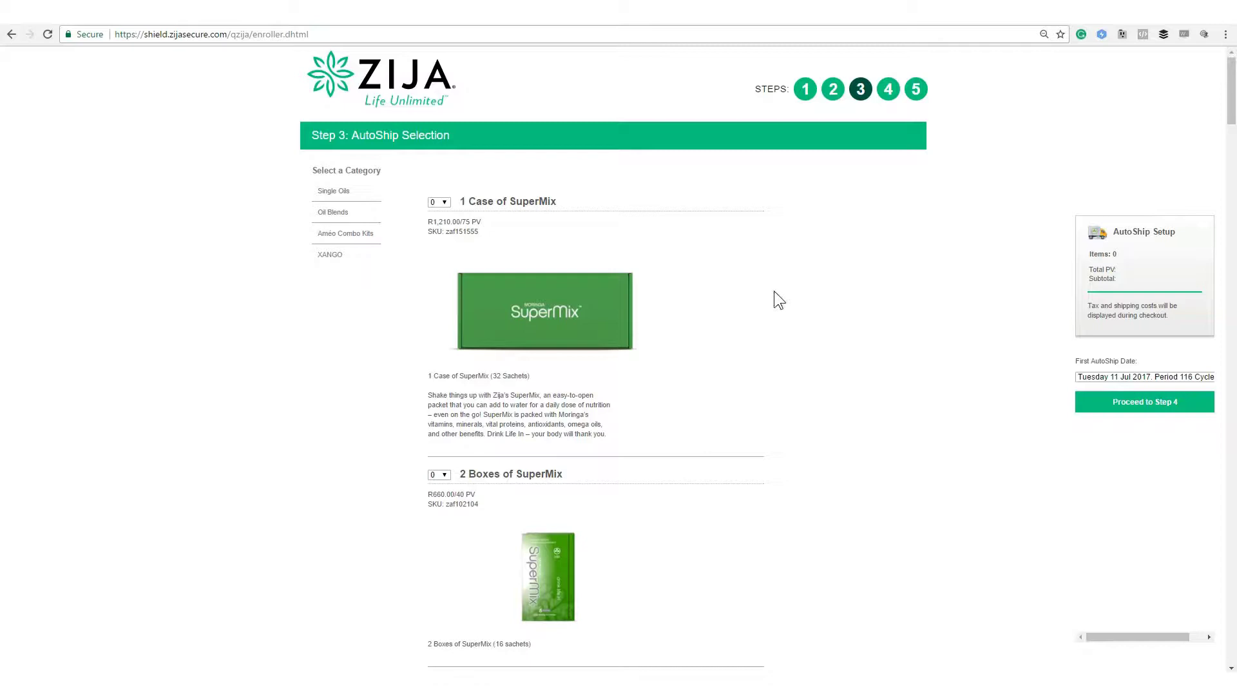
# Step: Set the AutoShip quantity for 1 Case of SuperMix to 1 and proceed to Step 4
pyautogui.click(447, 202)
pyautogui.click(438, 220)
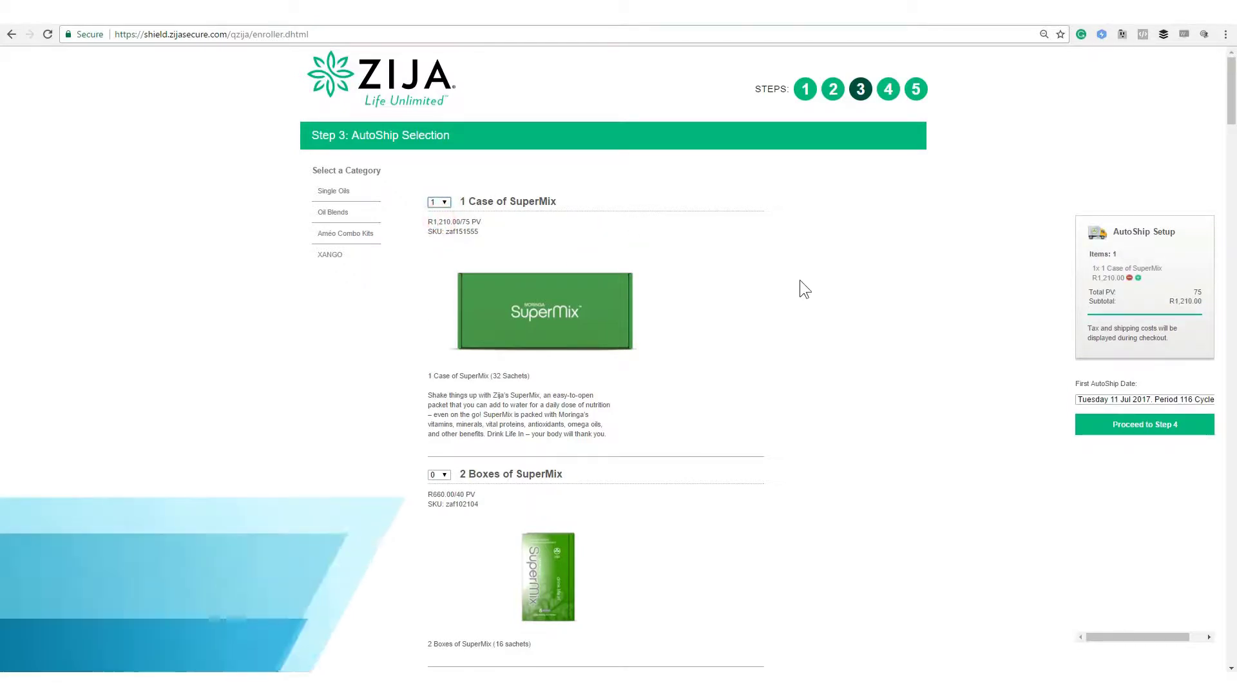
pyautogui.click(1105, 429)
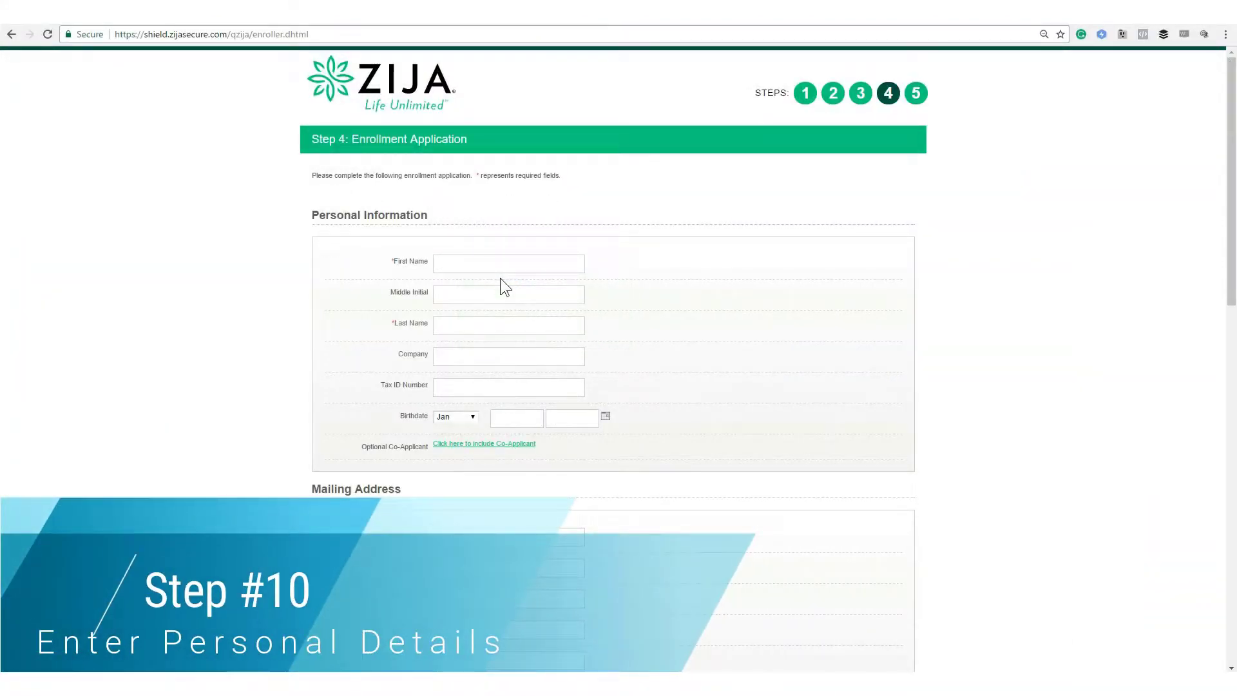
pyautogui.scroll(-2, 530, 281)
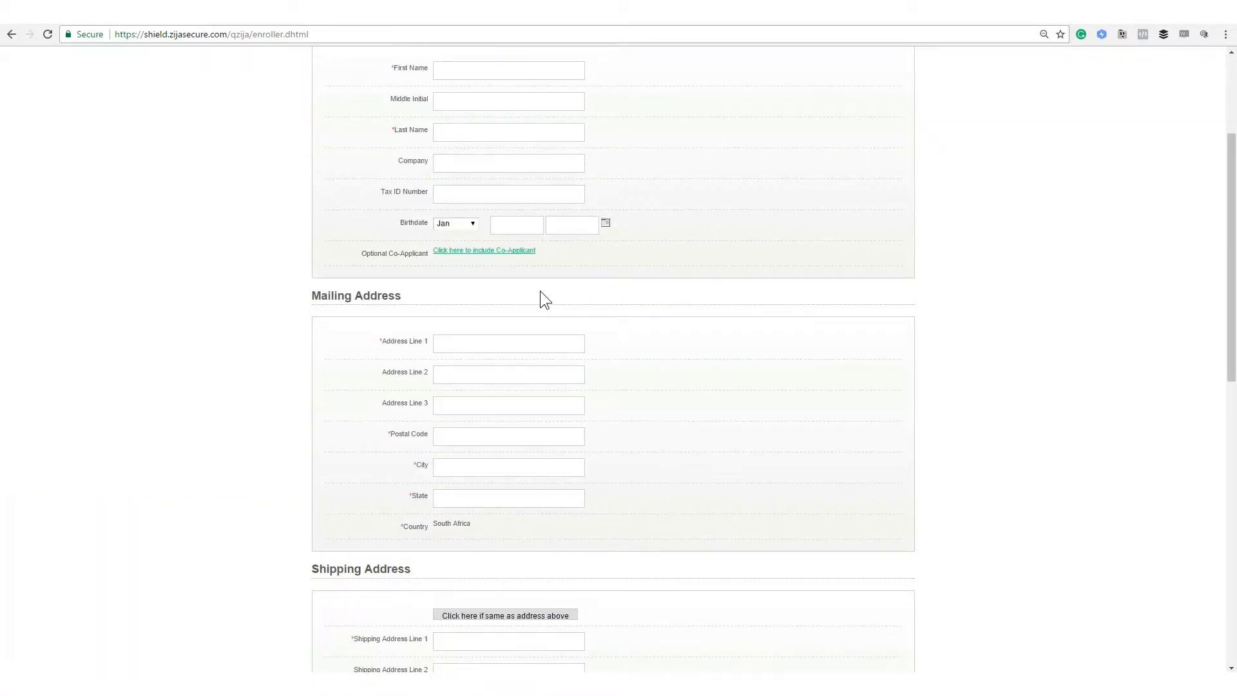
pyautogui.scroll(-2, 541, 291)
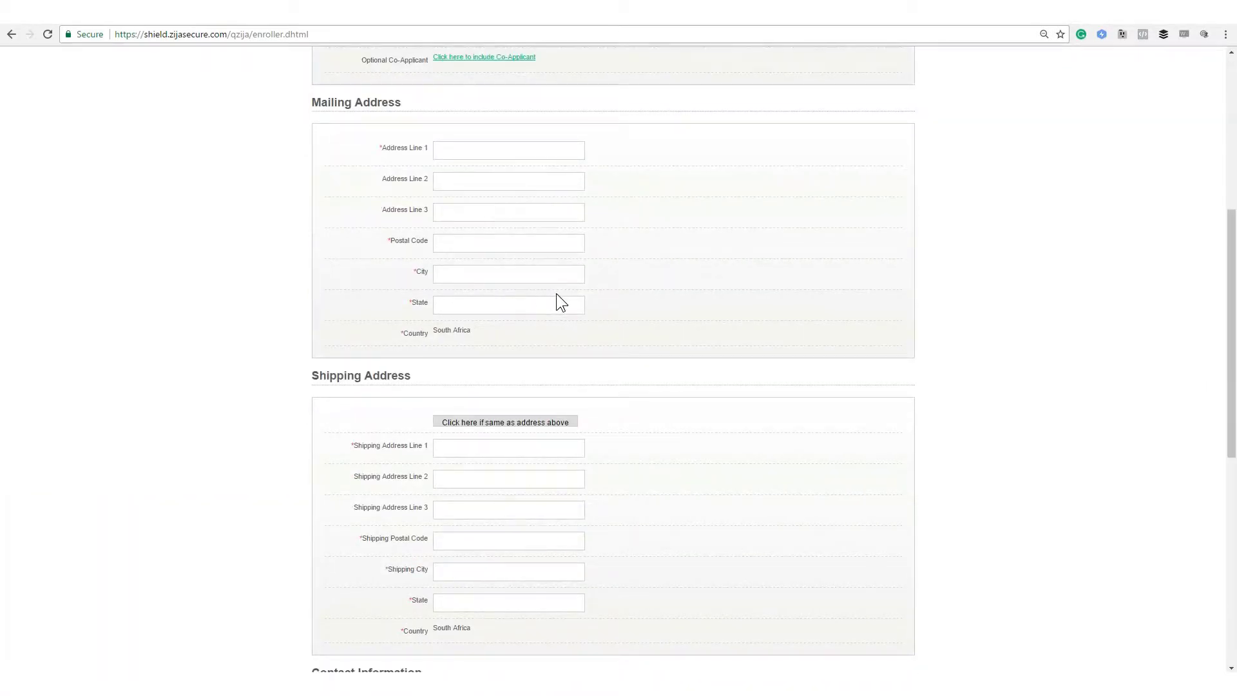
pyautogui.scroll(-2, 570, 310)
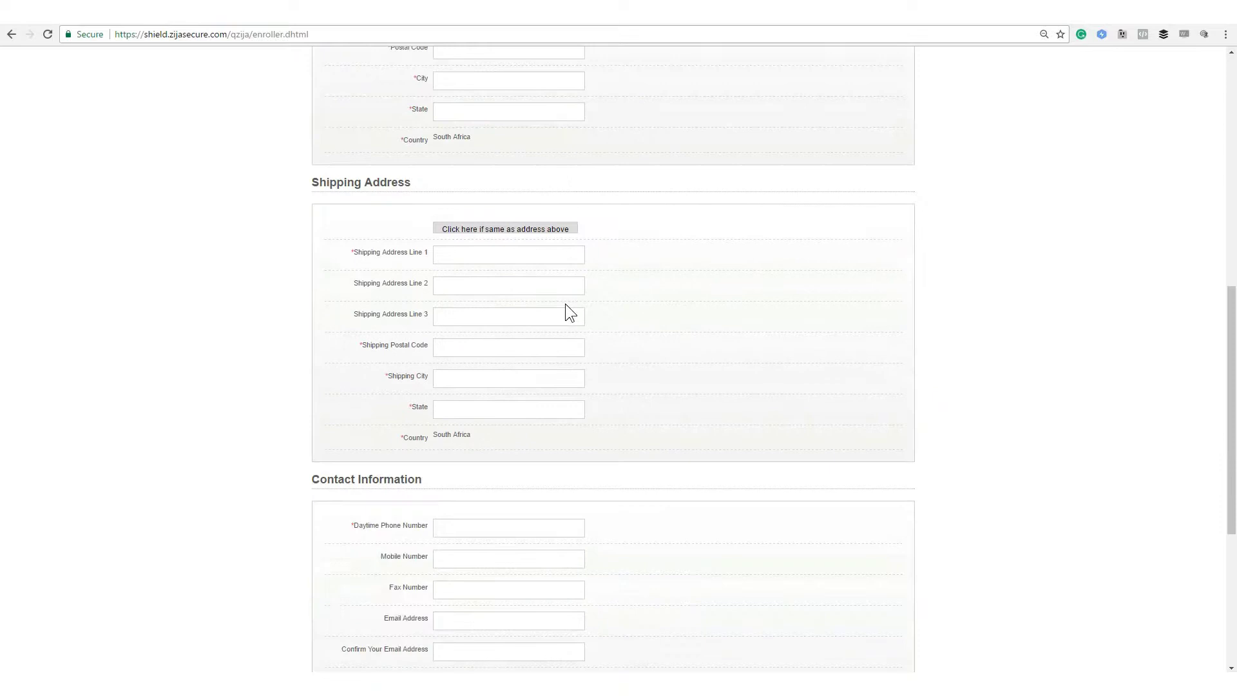
pyautogui.scroll(-2, 568, 309)
pyautogui.scroll(-1, 572, 313)
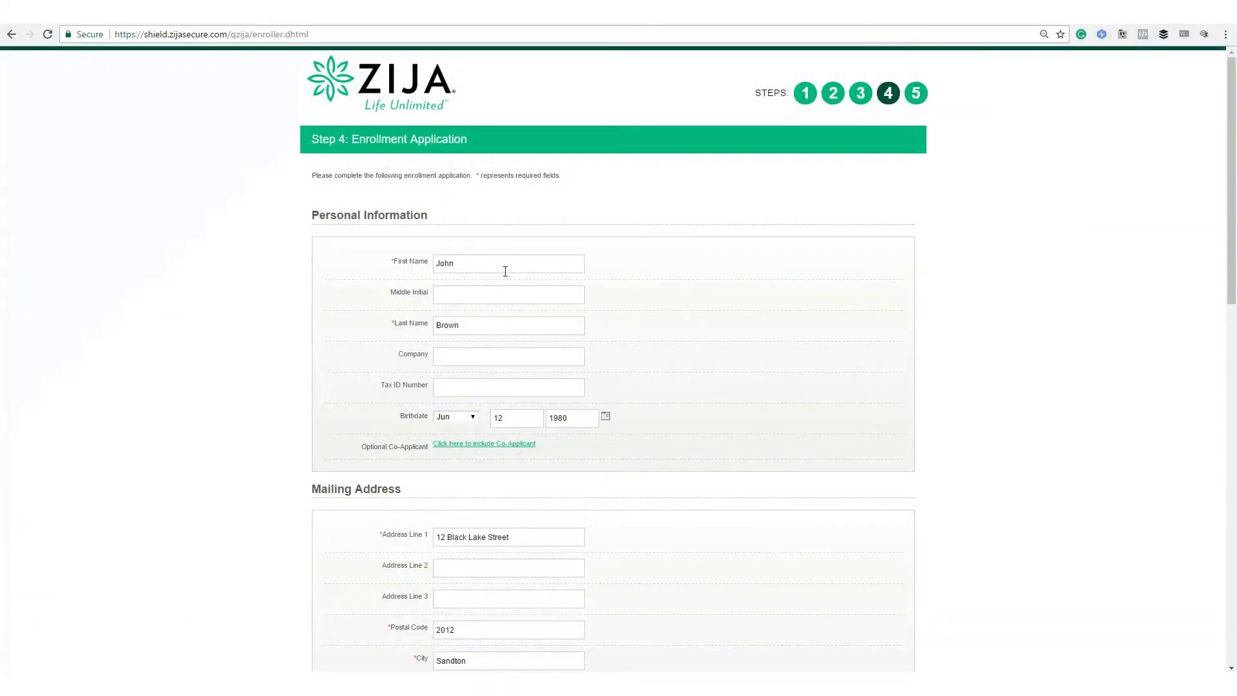
# Step: Check the name and mailing address entries, then copy the mailing address to shipping
pyautogui.click(504, 269)
pyautogui.click(482, 325)
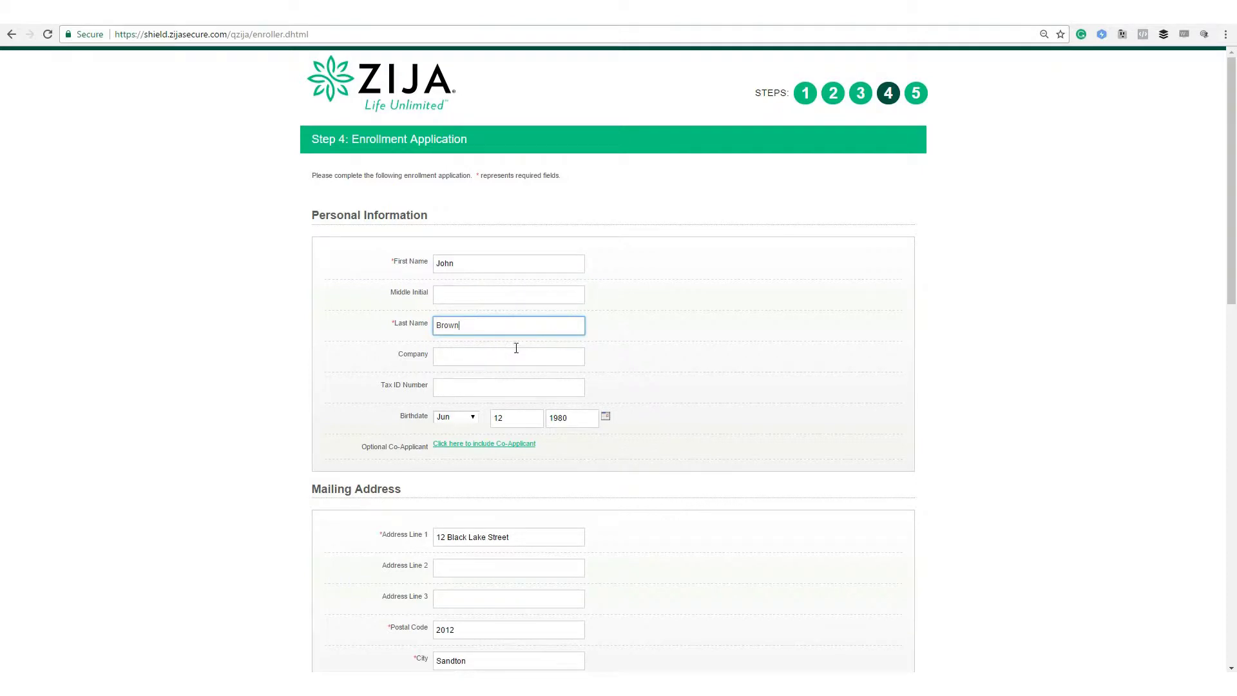
pyautogui.scroll(-2, 517, 346)
pyautogui.click(536, 354)
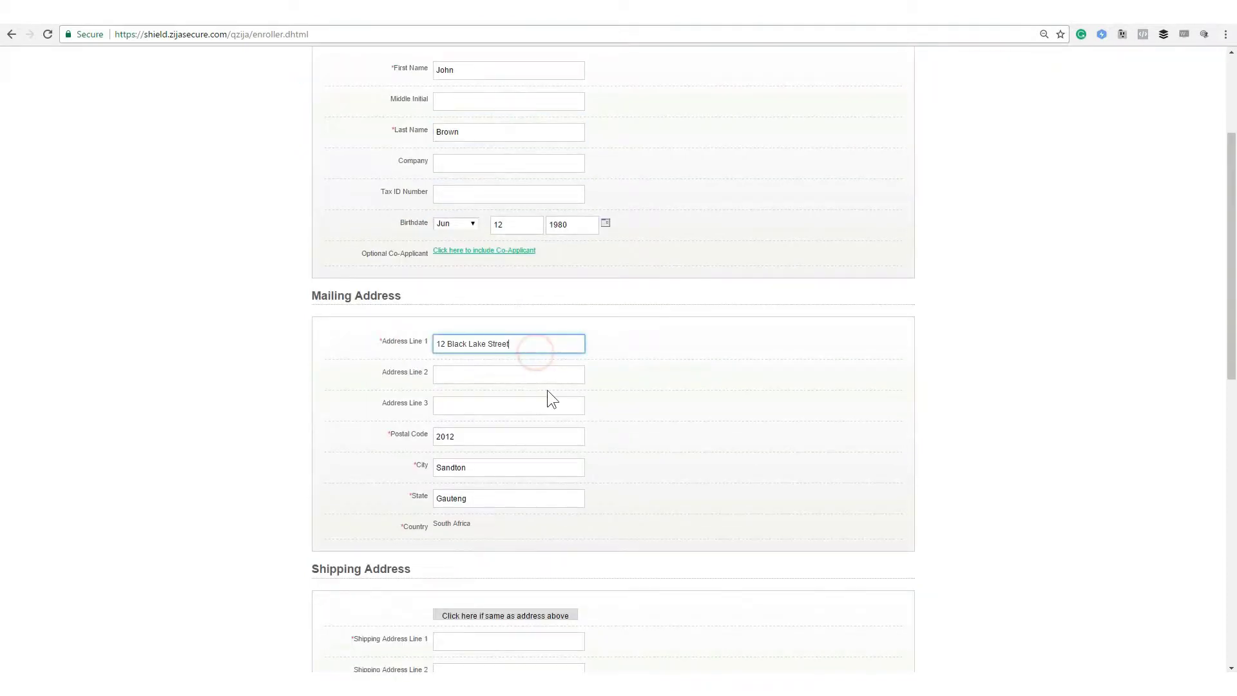
pyautogui.click(518, 441)
pyautogui.click(500, 477)
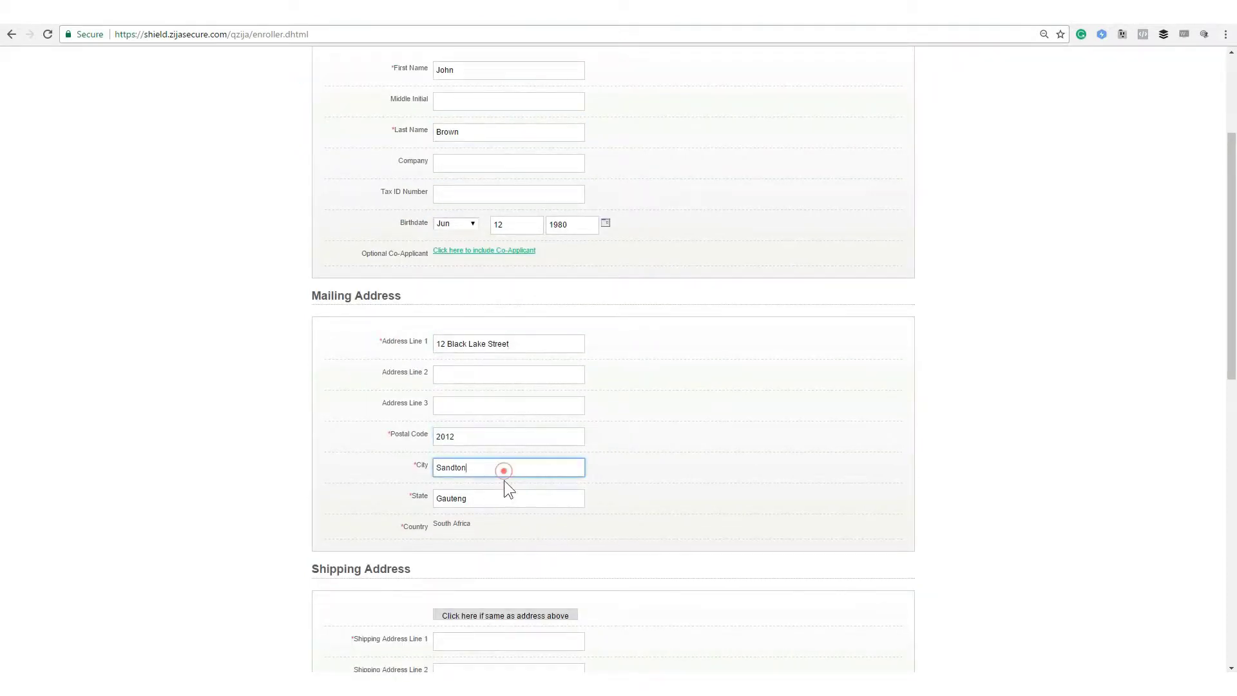
pyautogui.scroll(-2, 623, 411)
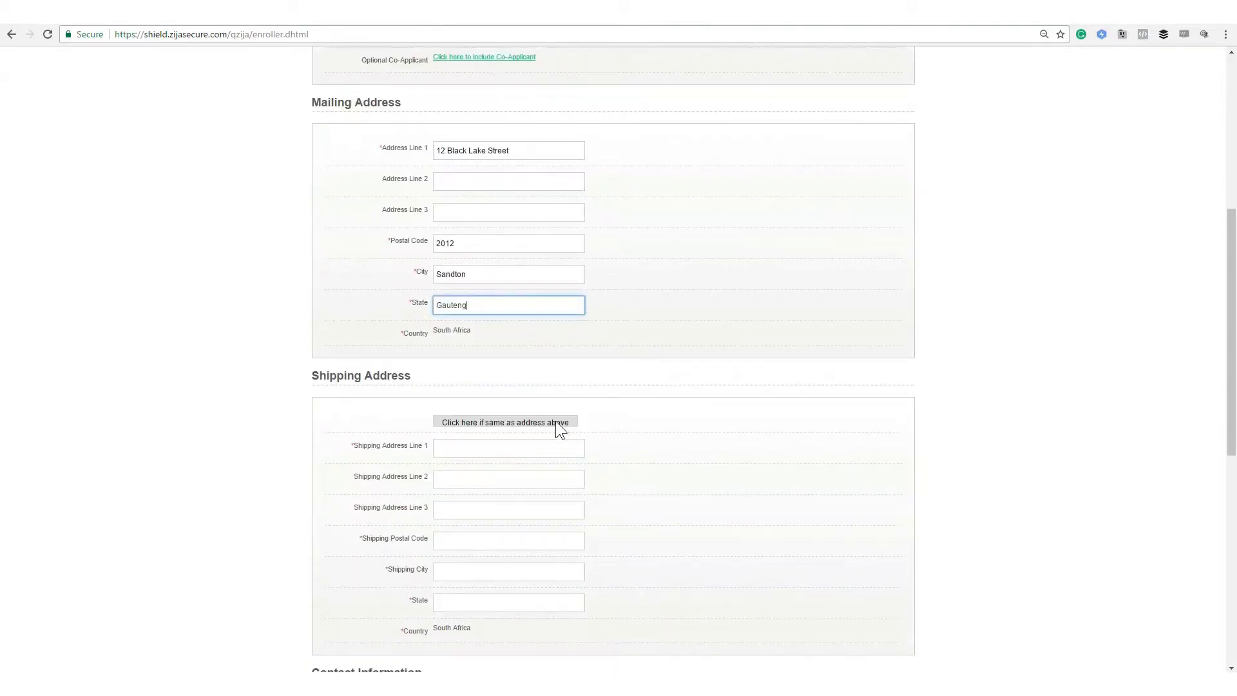
pyautogui.click(492, 422)
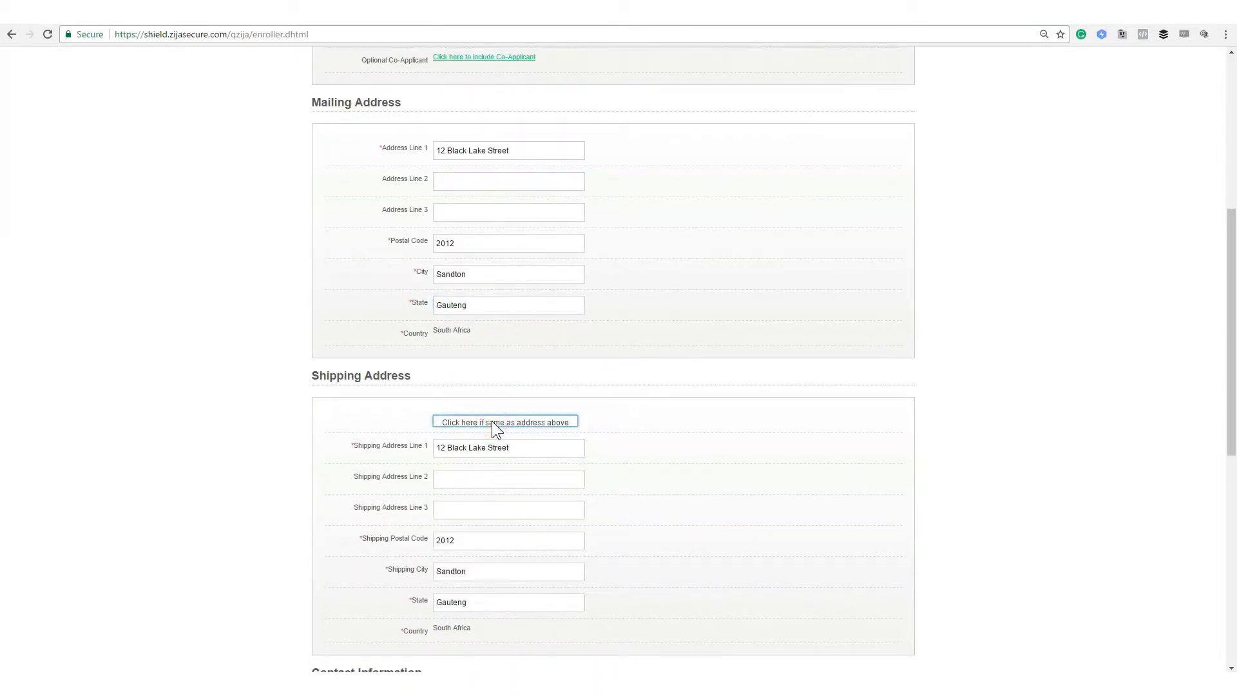
pyautogui.scroll(-1, 548, 392)
pyautogui.scroll(-2, 548, 391)
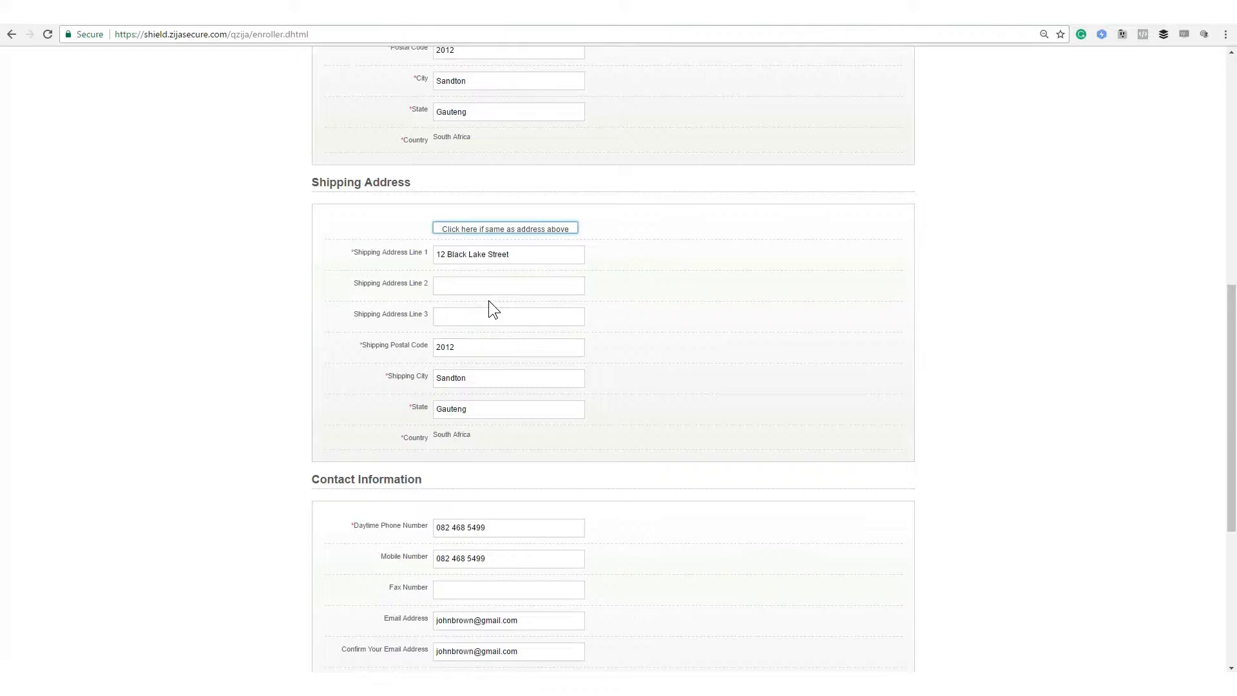
pyautogui.scroll(-2, 488, 308)
# Step: Review the daytime phone, mobile number, email and confirmation email entries
pyautogui.click(505, 338)
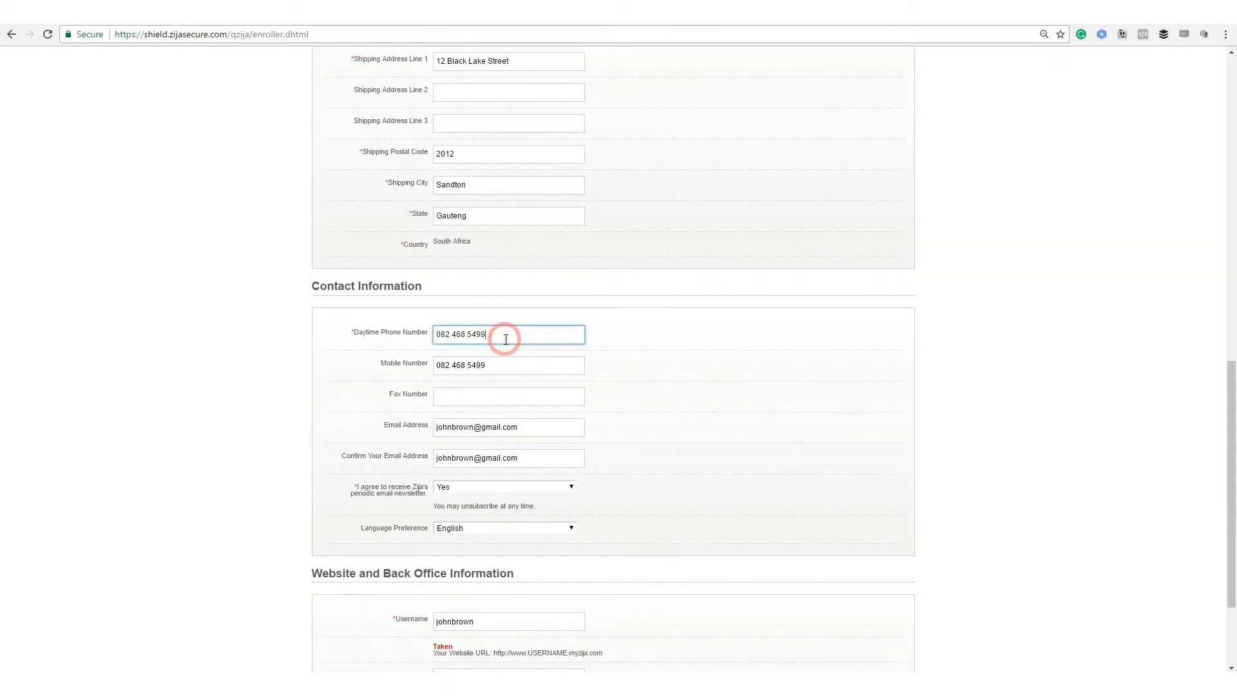
pyautogui.moveTo(499, 364); pyautogui.dragTo(431, 369)
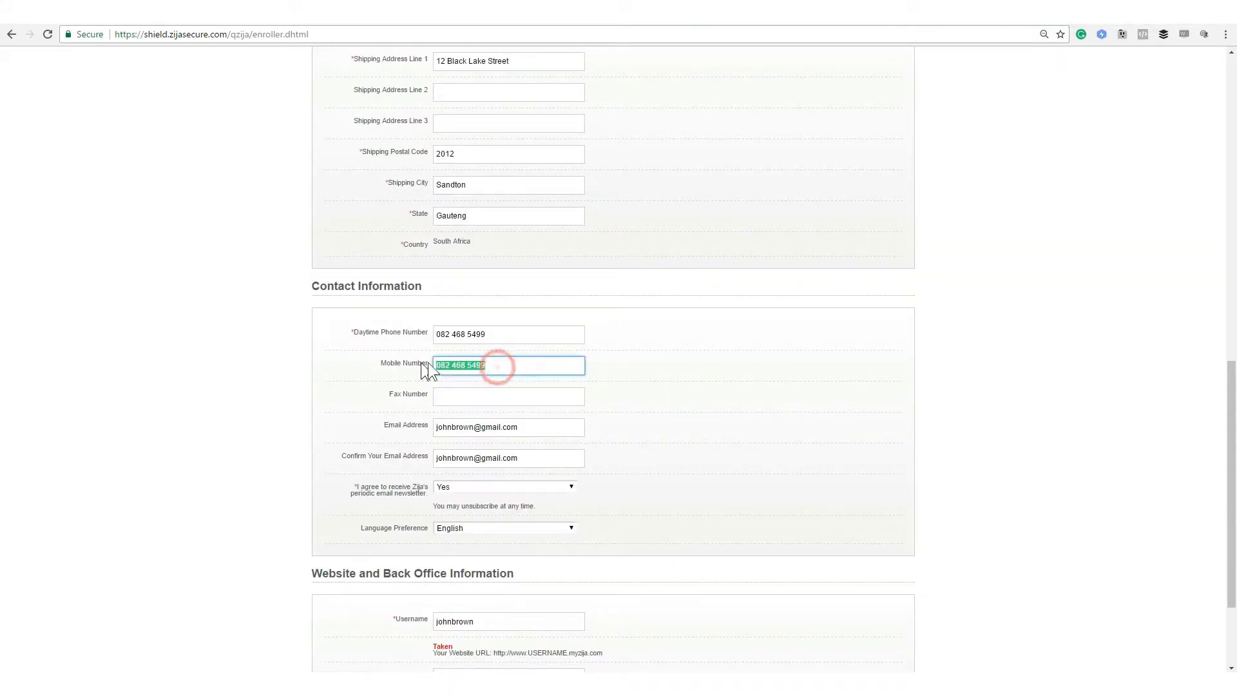
pyautogui.click(506, 371)
pyautogui.moveTo(541, 426); pyautogui.dragTo(409, 425)
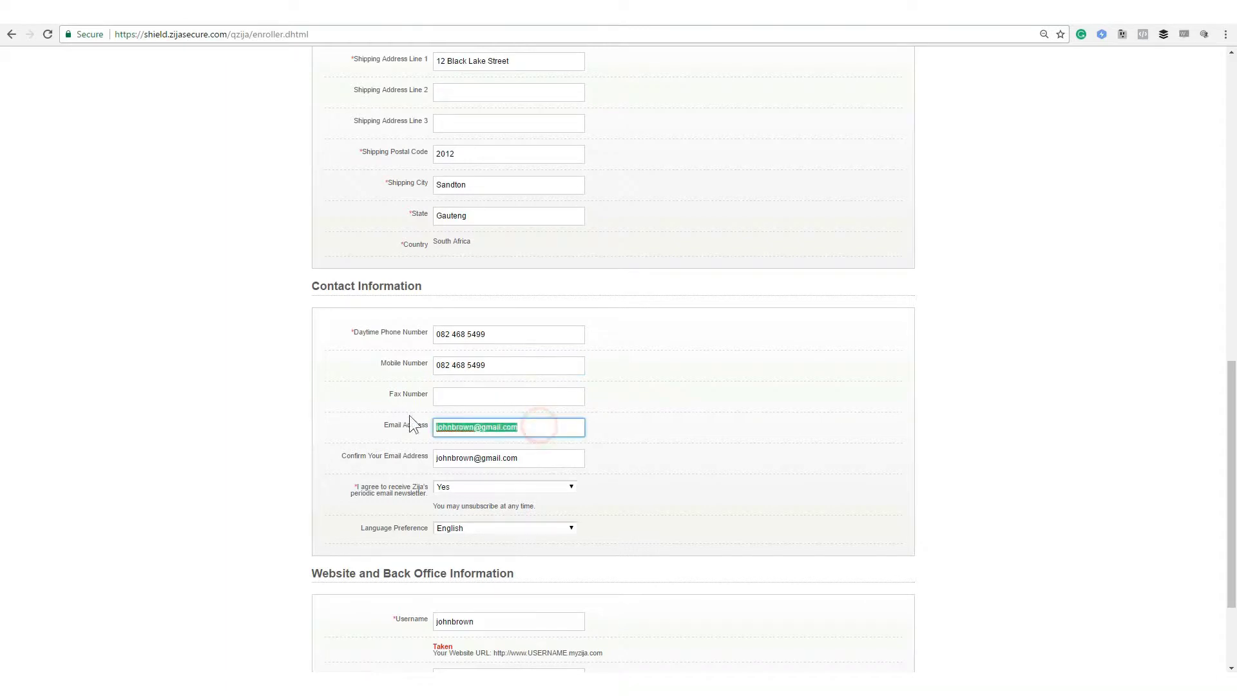
pyautogui.click(533, 456)
pyautogui.moveTo(533, 456); pyautogui.dragTo(417, 451)
pyautogui.scroll(-2, 680, 383)
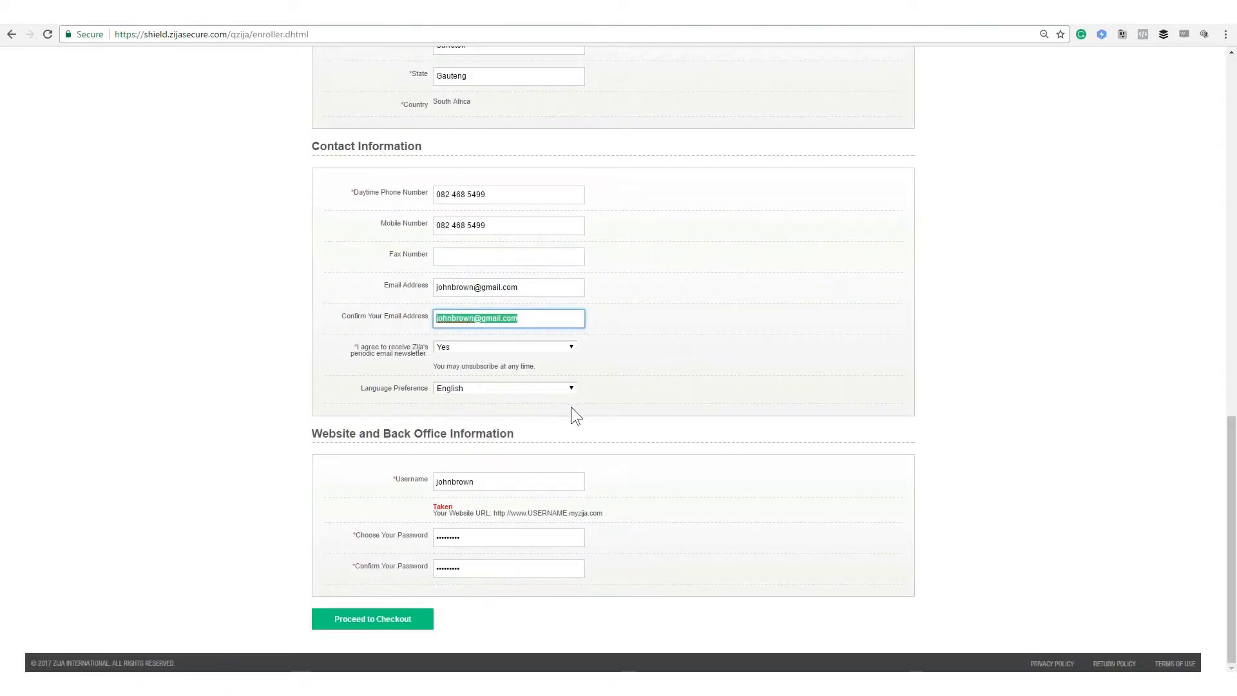
# Step: Change the username to the available johnbrown101 and proceed to checkout
pyautogui.click(491, 480)
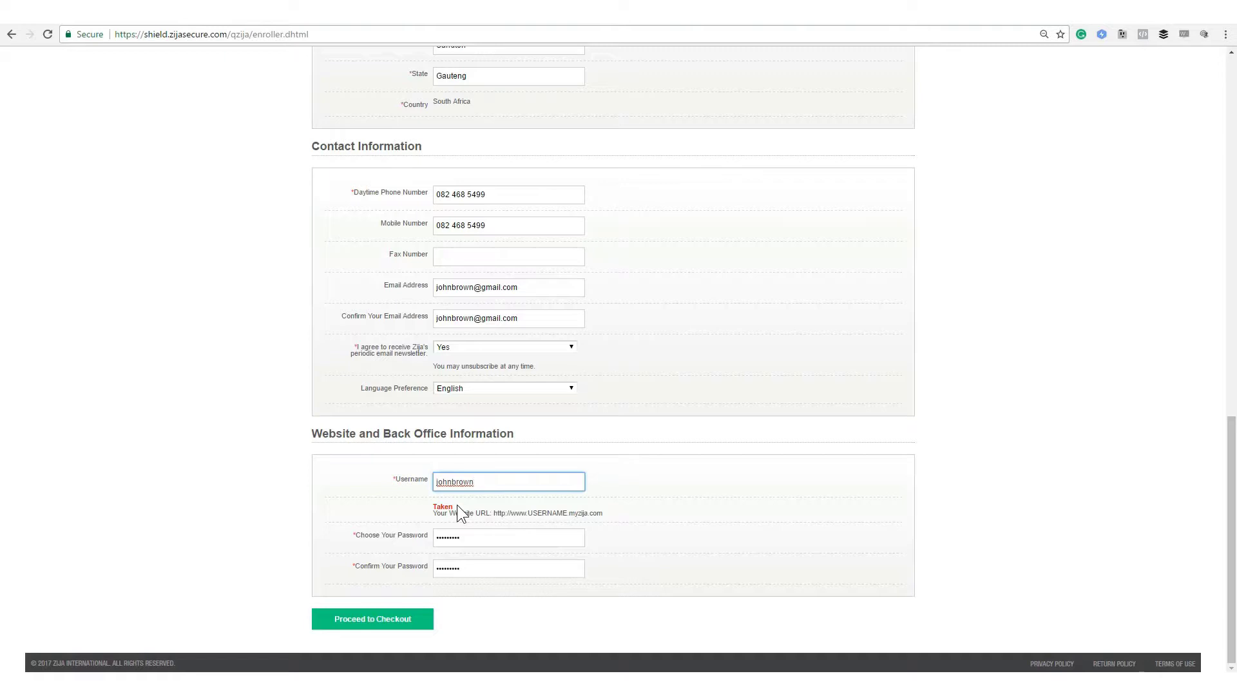
pyautogui.click(458, 505)
pyautogui.click(496, 482)
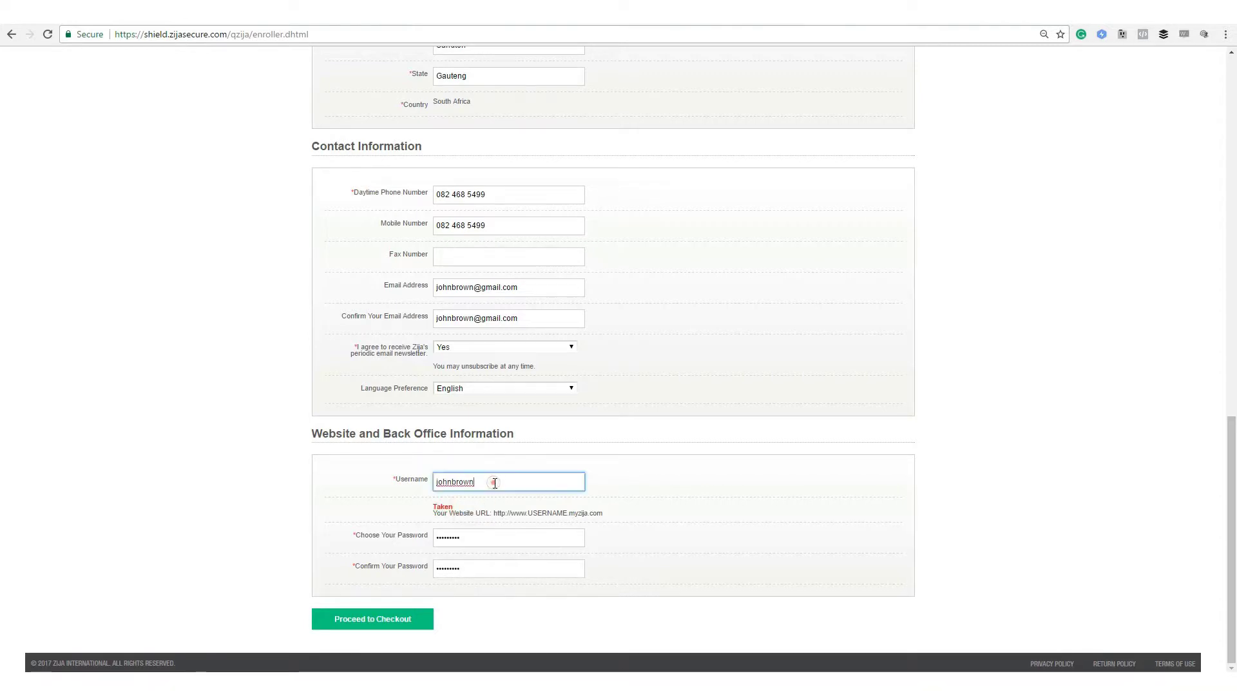
pyautogui.write('101')
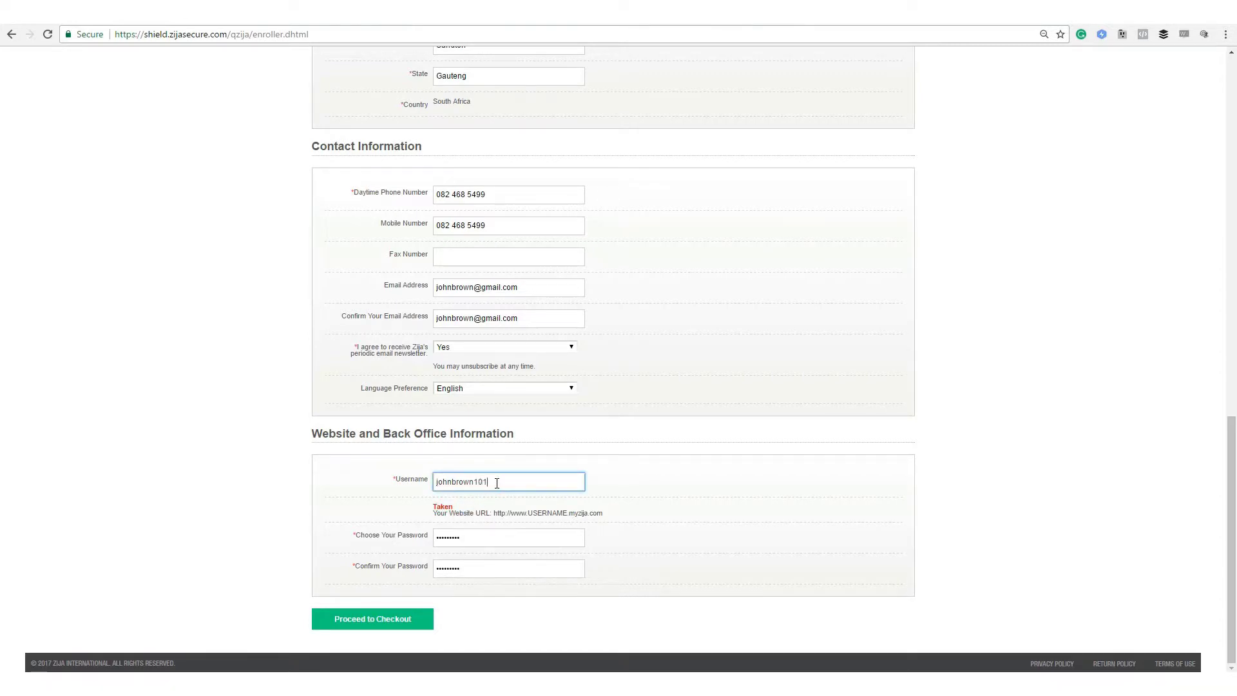
pyautogui.click(737, 484)
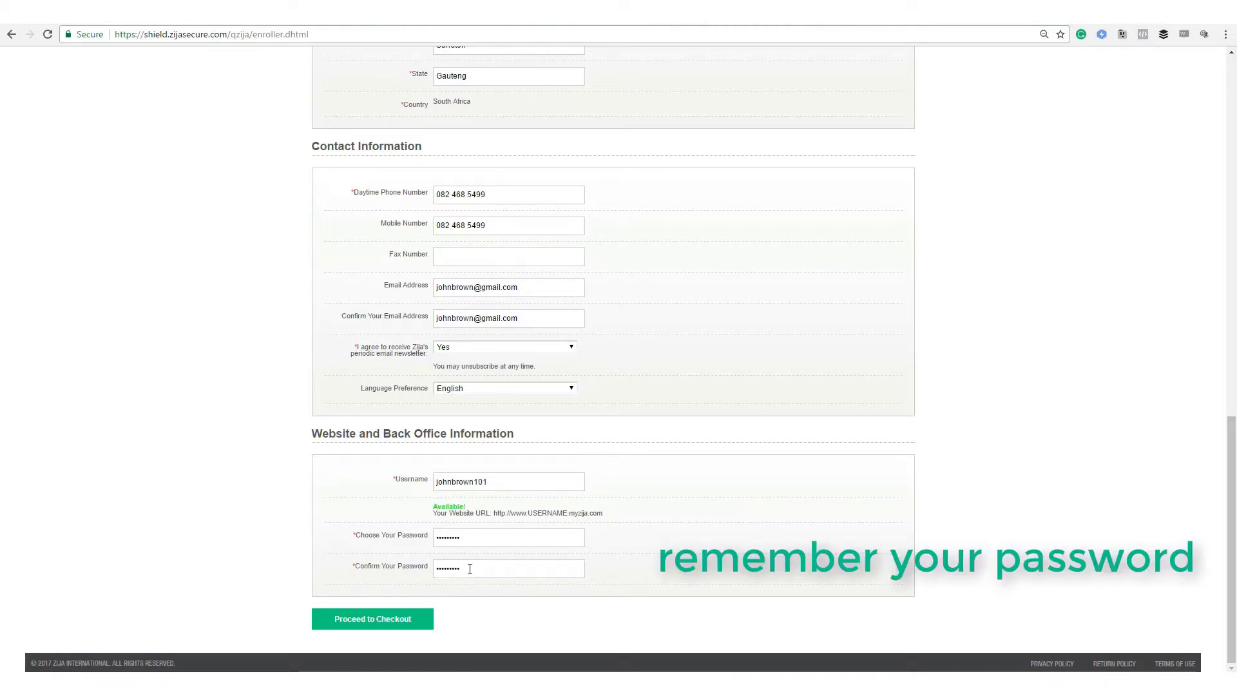
pyautogui.click(414, 622)
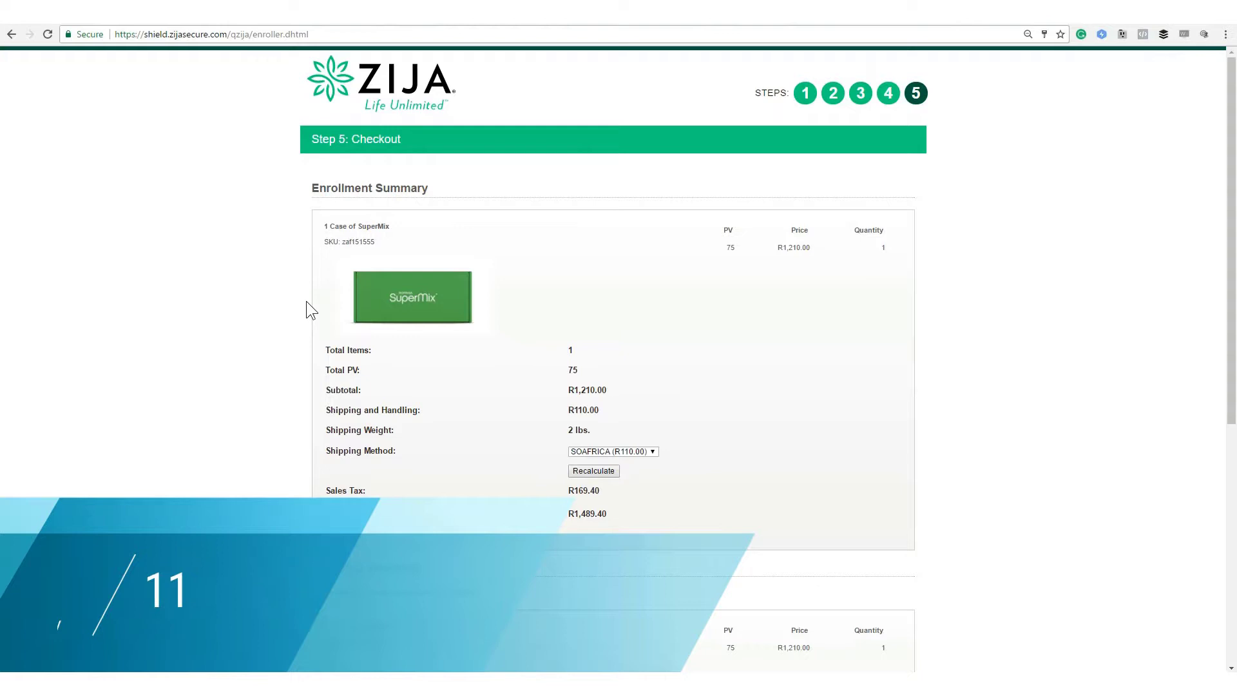
pyautogui.scroll(-2, 306, 301)
pyautogui.scroll(-2, 307, 301)
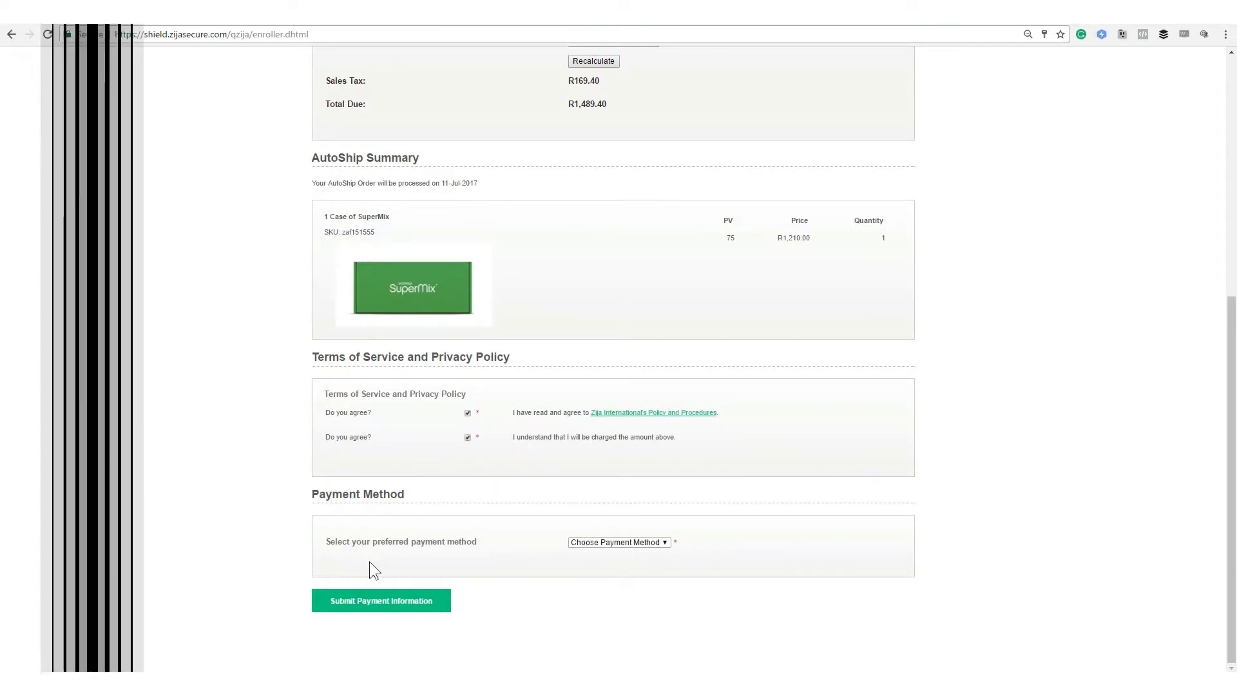
# Step: Agree to the terms statements and select Credit Card as the payment method
pyautogui.click(528, 540)
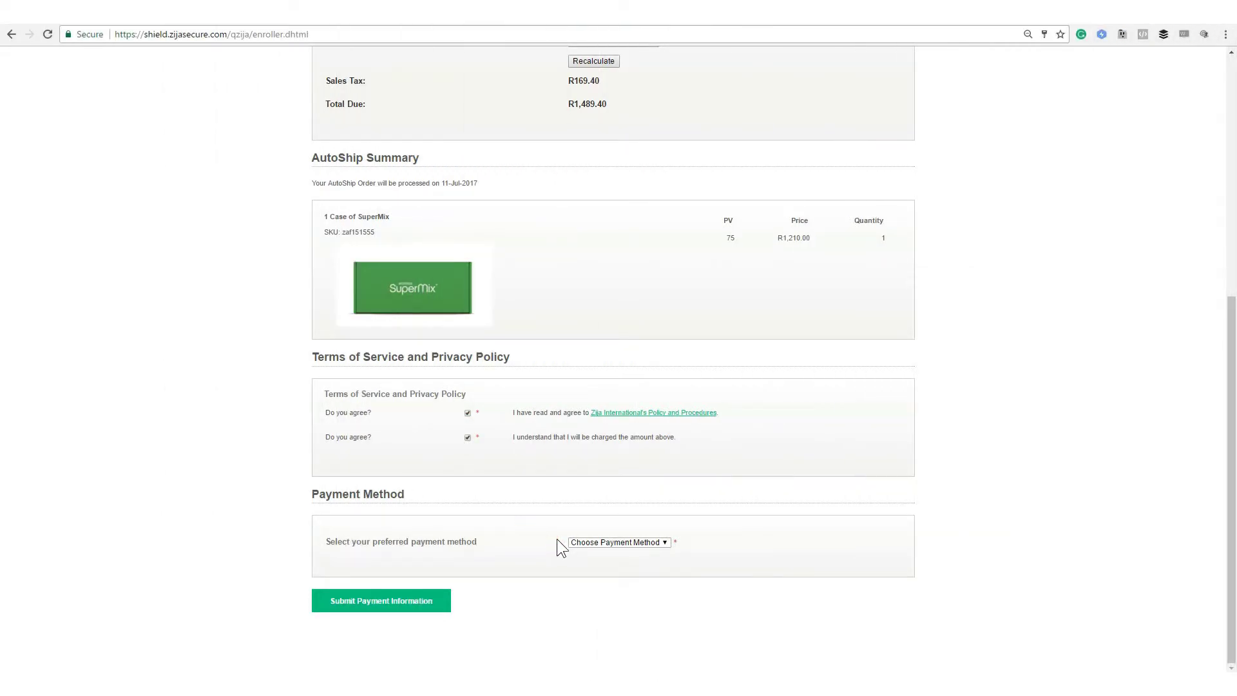
pyautogui.click(655, 541)
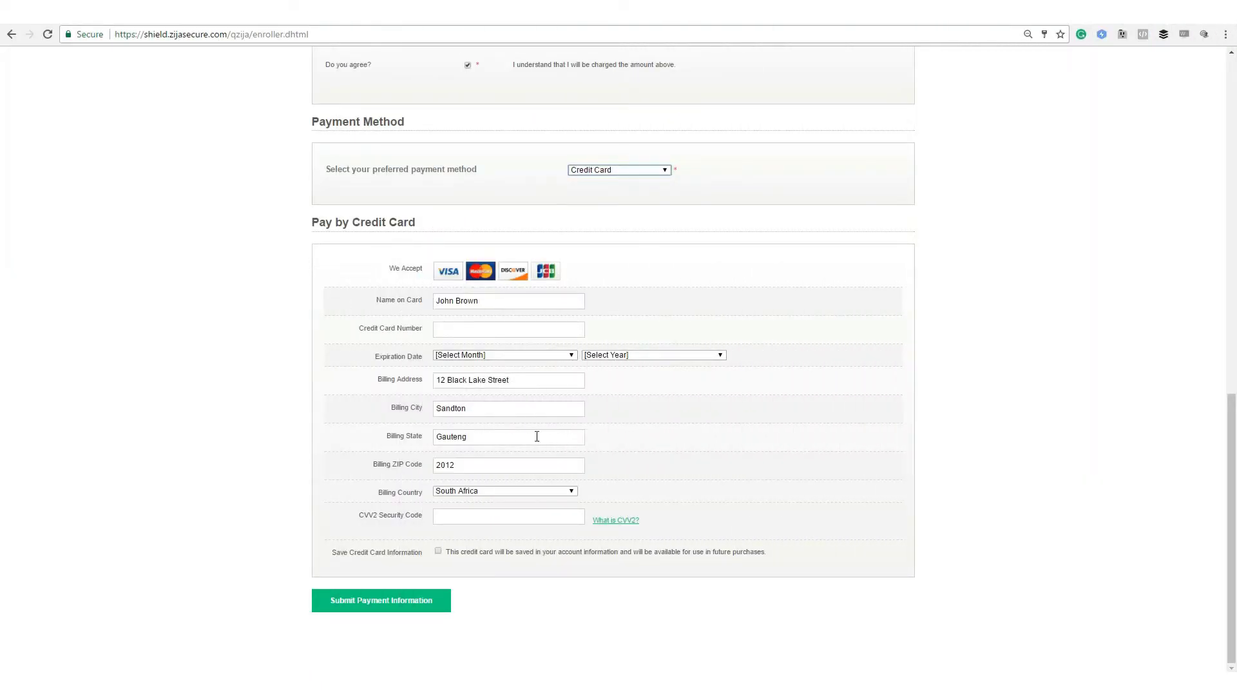
# Step: Set card expiry to 02 - February / 2019, enter the CVV2, and save the card
pyautogui.click(670, 359)
pyautogui.click(528, 354)
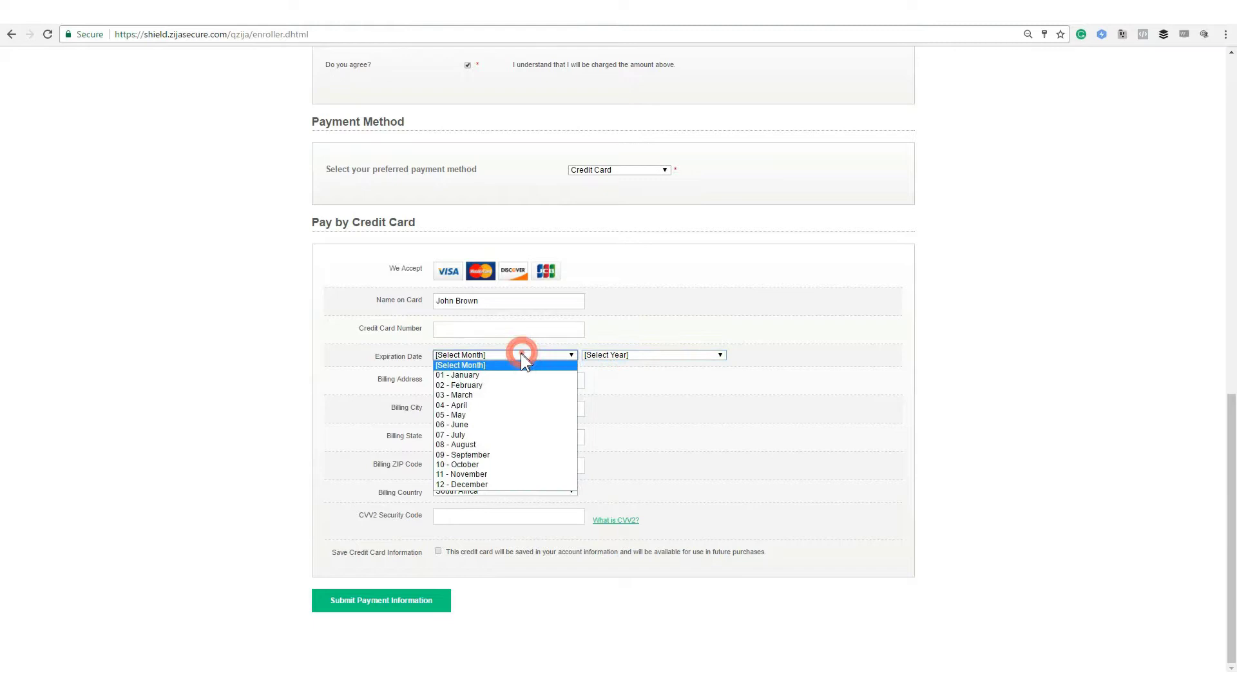
pyautogui.click(493, 385)
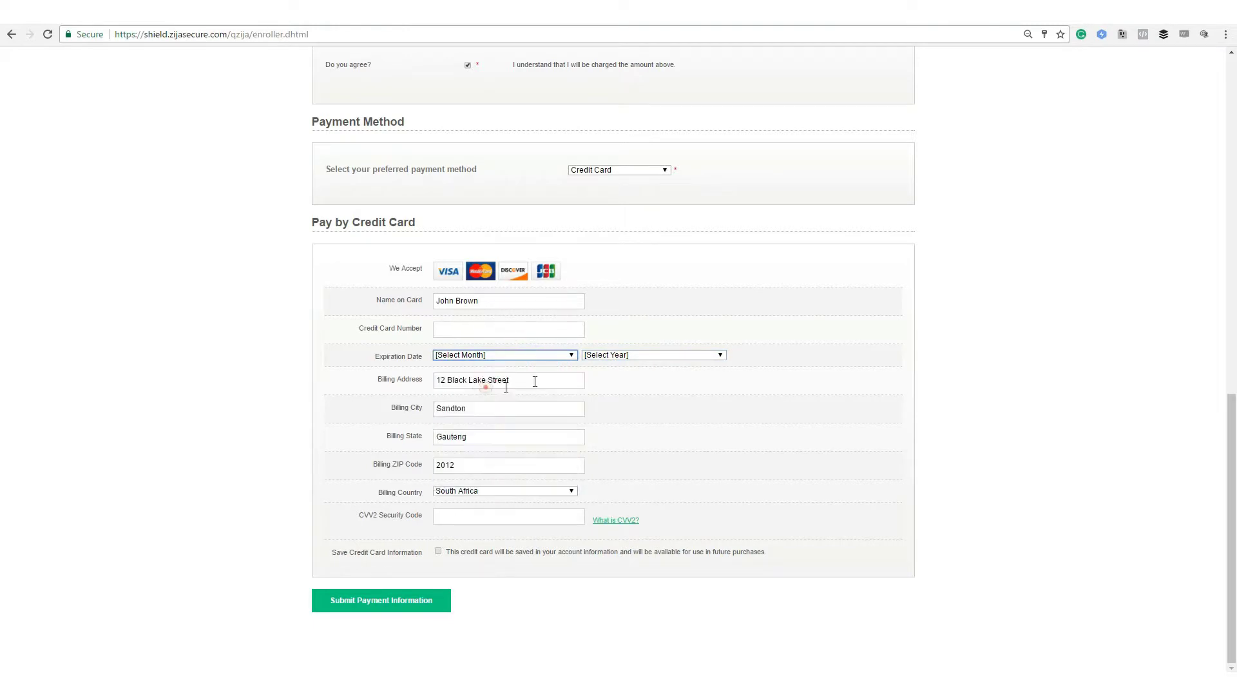
pyautogui.click(659, 356)
pyautogui.click(630, 396)
pyautogui.click(482, 517)
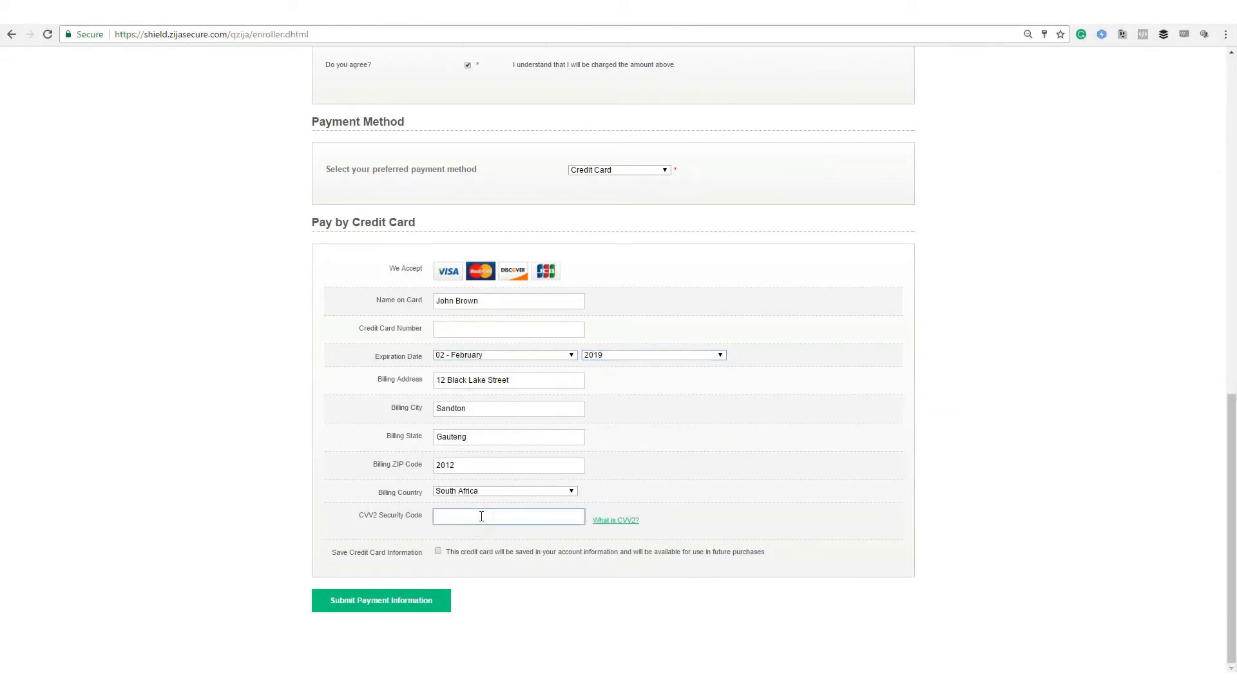
pyautogui.click(437, 551)
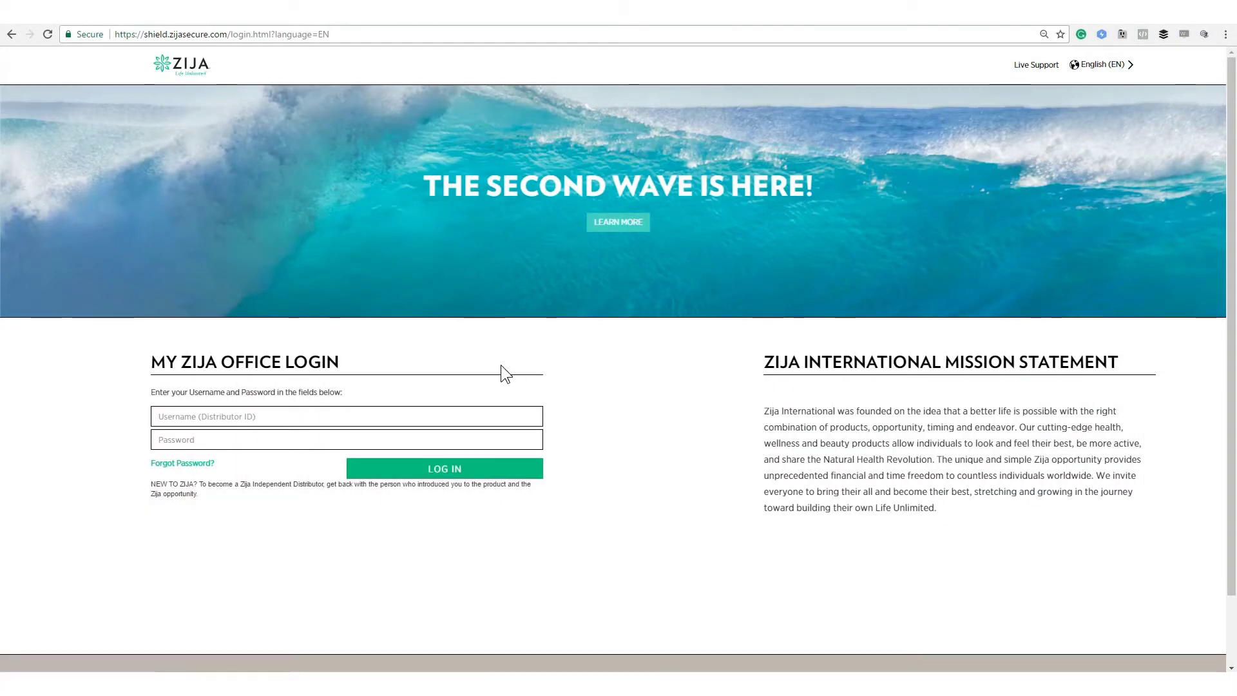
# Step: Activate the username field on the My Zija Office login page
pyautogui.click(333, 414)
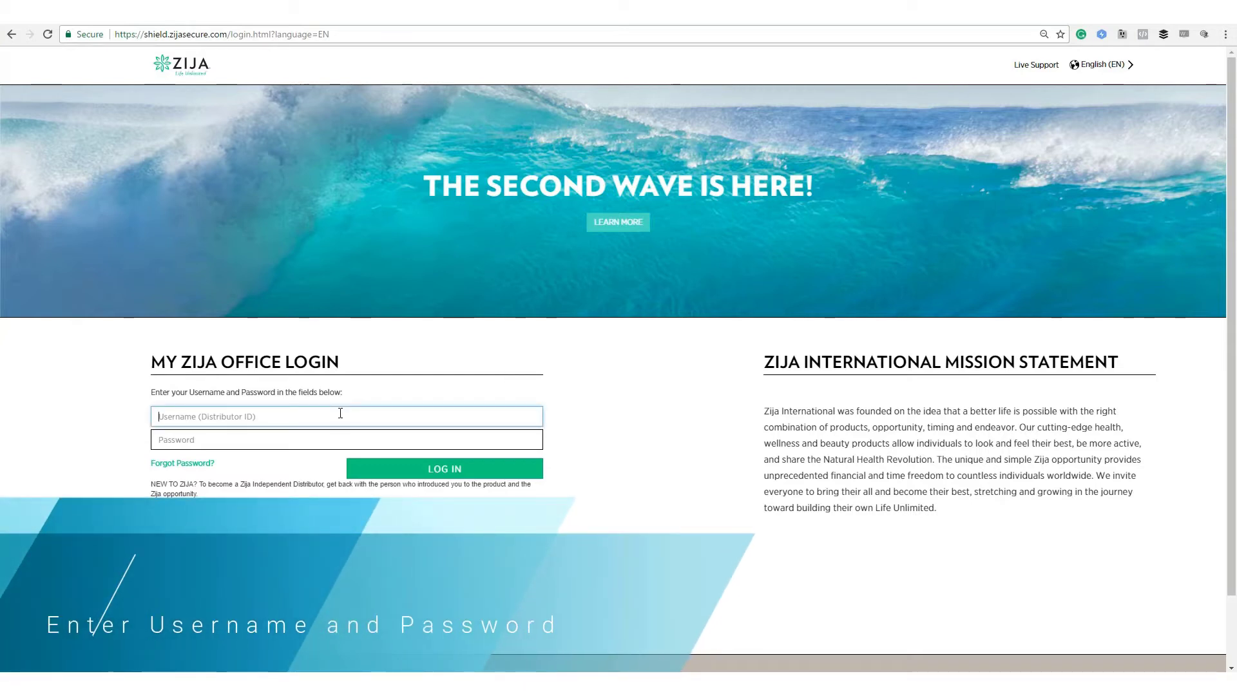